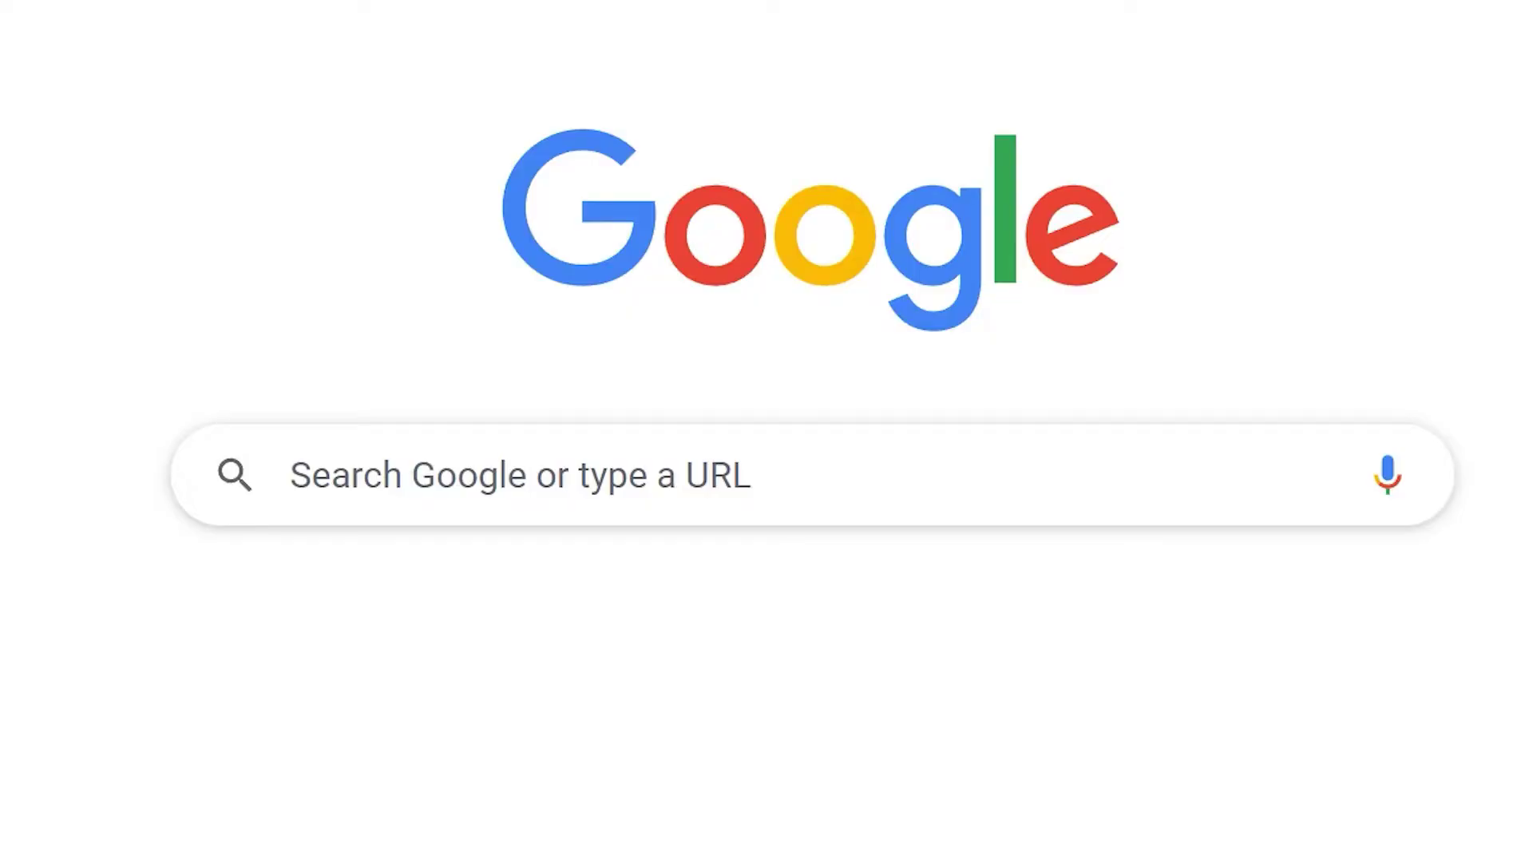
Step: Search Google for 'SysTools PST Converter' to reach its product download page
{"action": "type", "text": "SysTools PST Converter"}
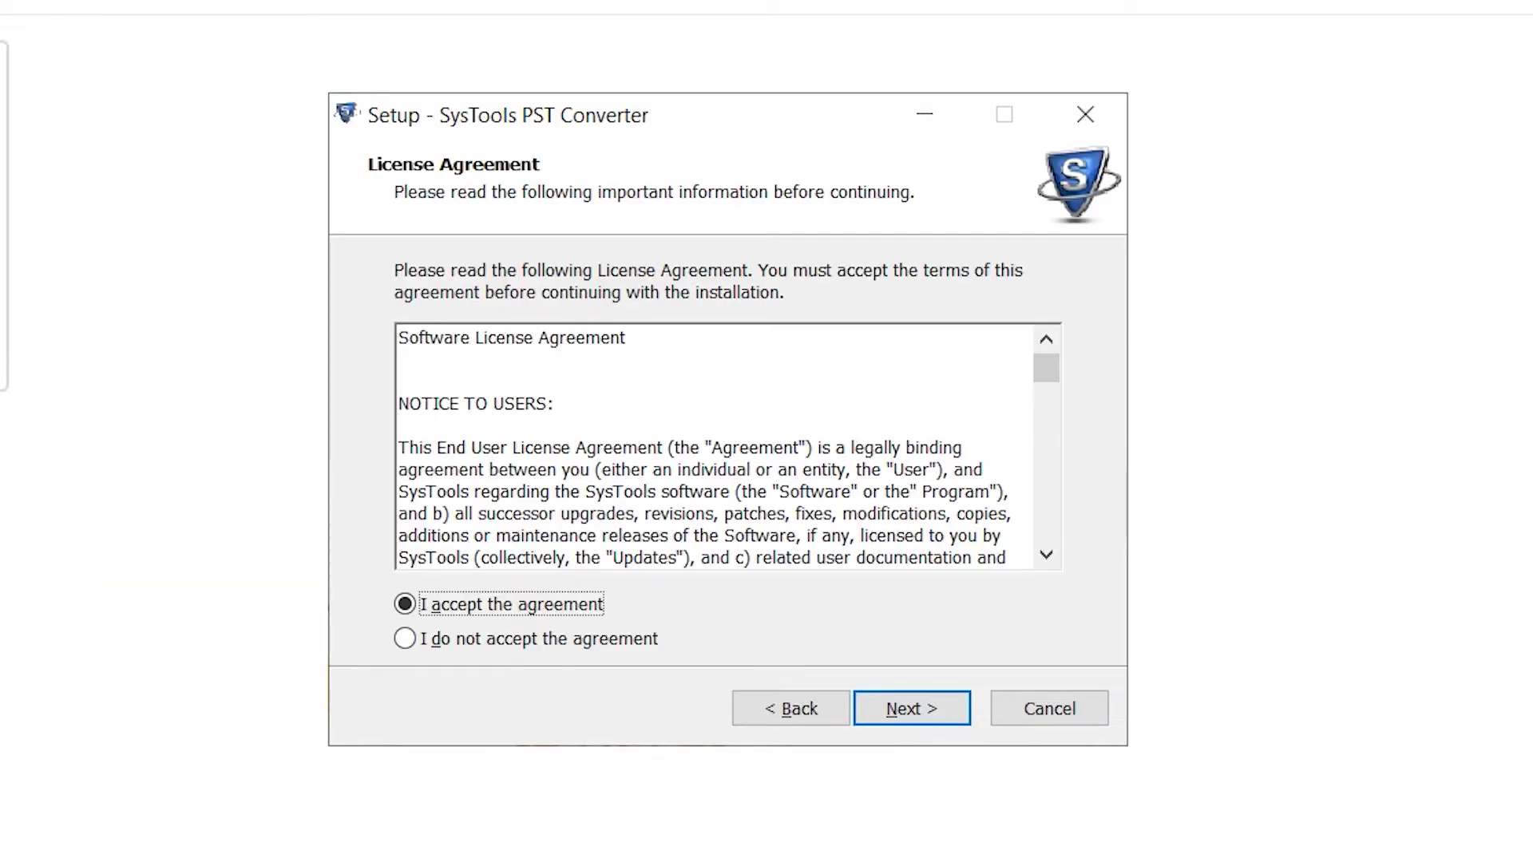
Step: Advance the SysTools PST Converter setup wizard to the ready-to-install page
{"action": "key", "text": "Return"}
{"action": "key", "text": "Return"}
{"action": "key", "text": "Return"}
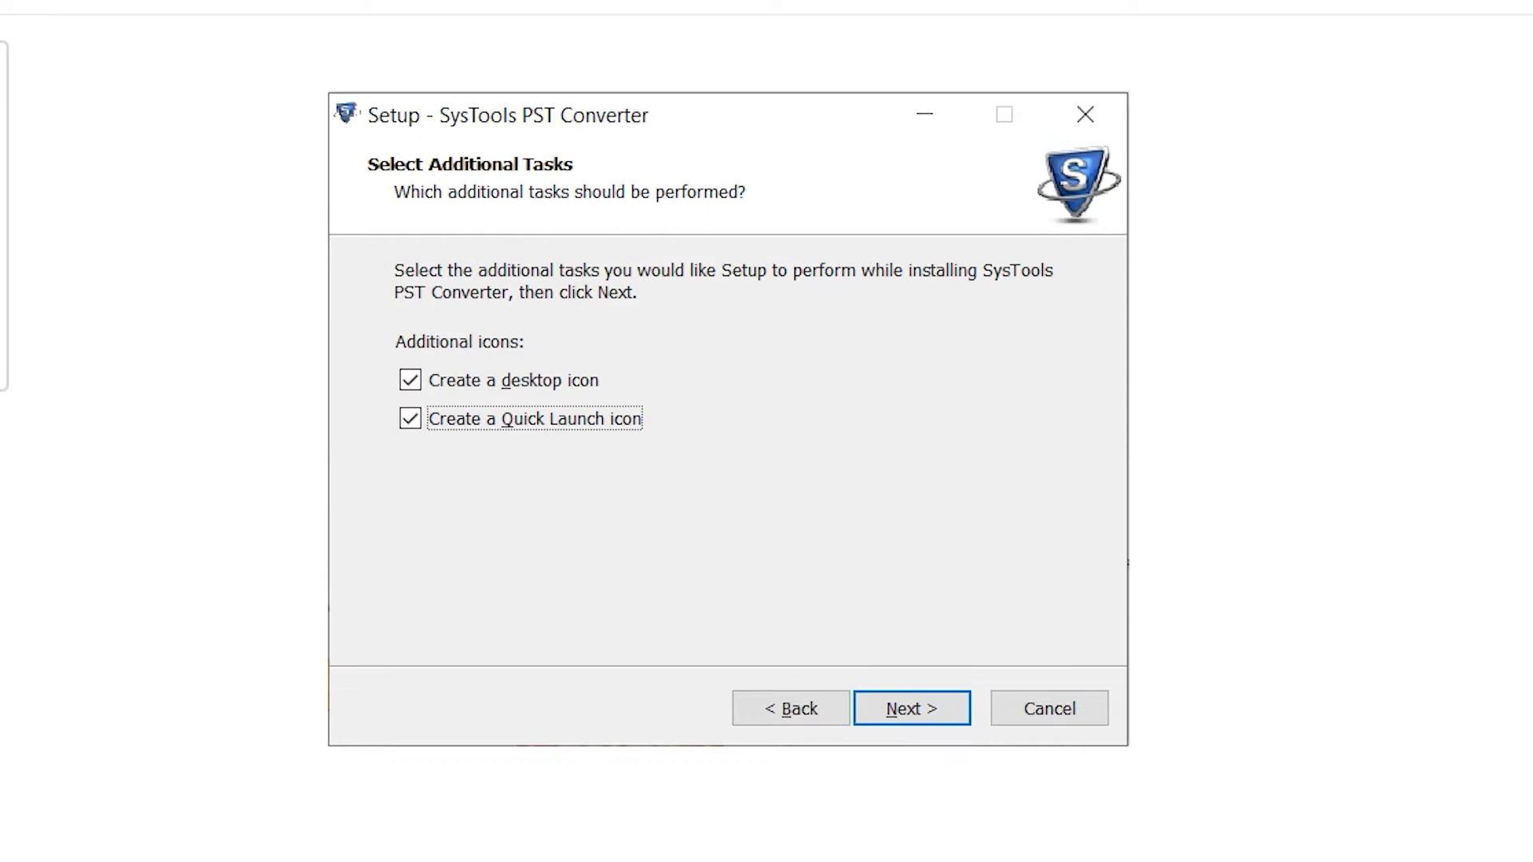
{"action": "key", "text": "Return"}
{"action": "key", "text": "Return"}
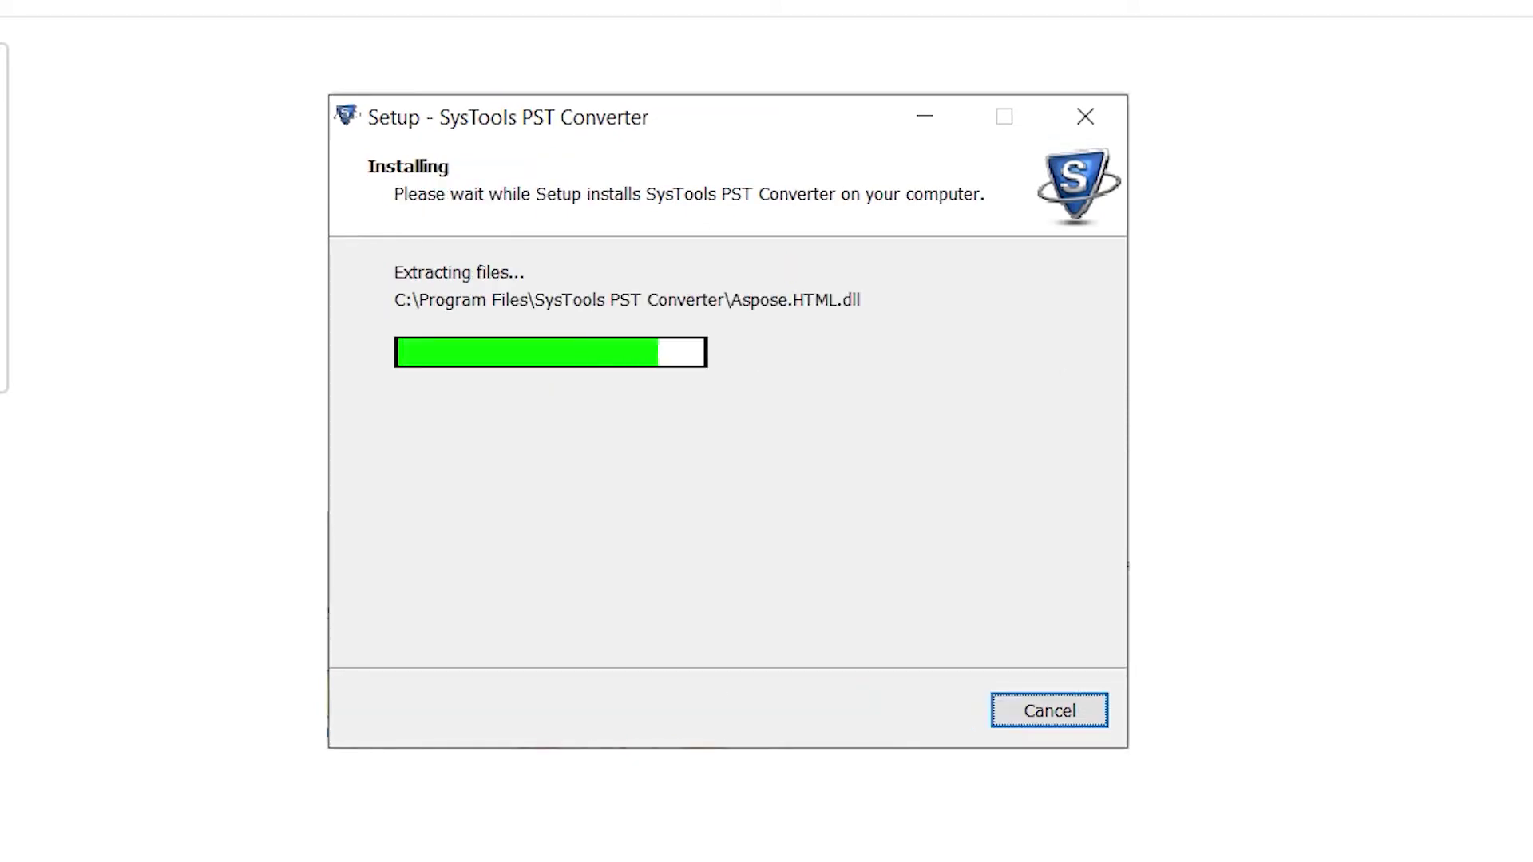
{"action": "key", "text": "Return"}
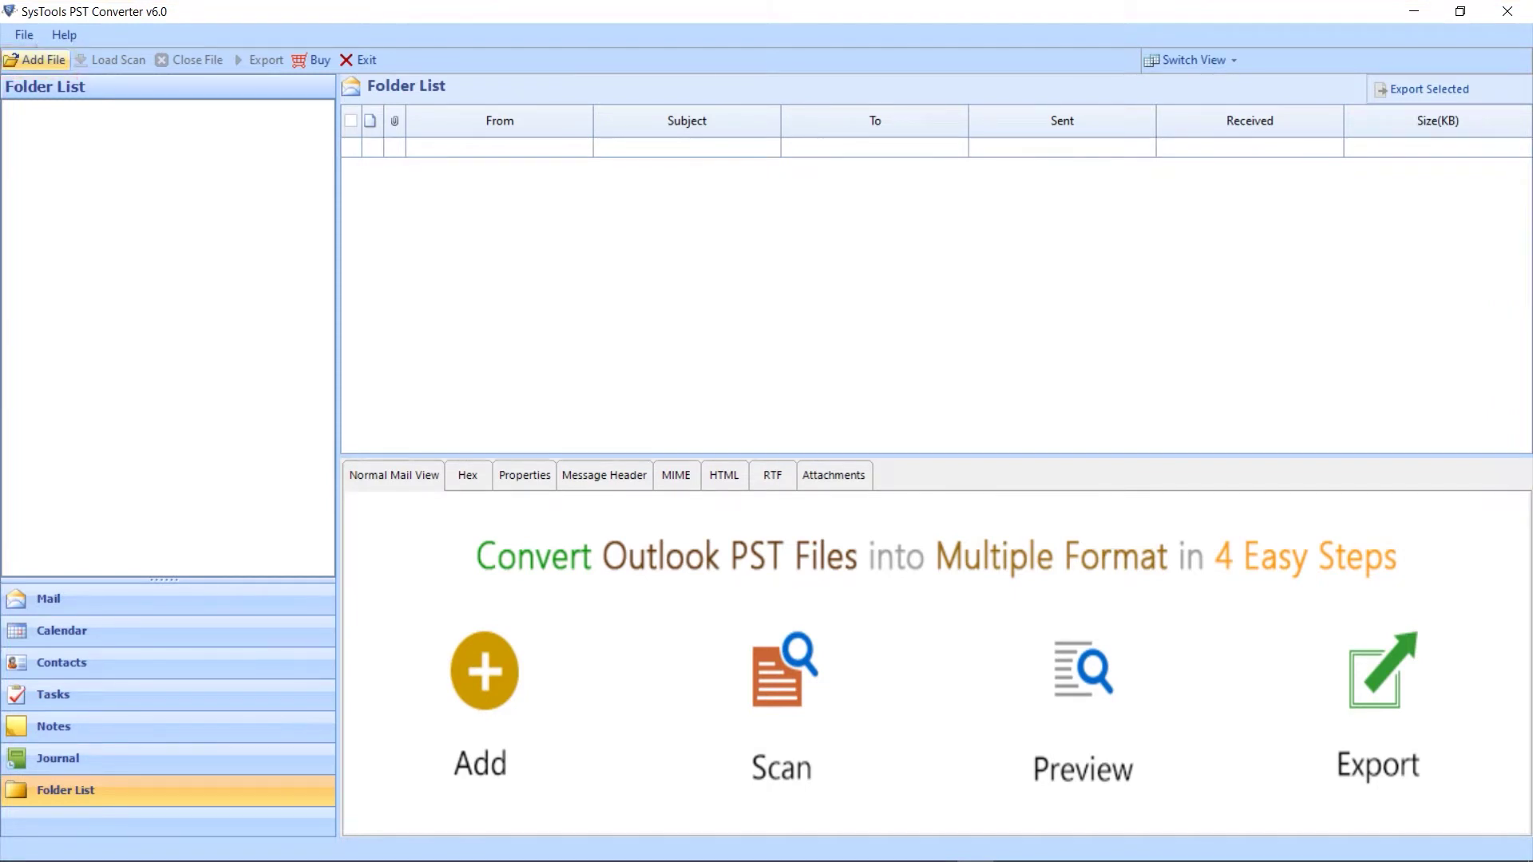
Step: Add a PST file to the converter using the drive-search option
{"action": "left_click", "coordinate": [36, 60]}
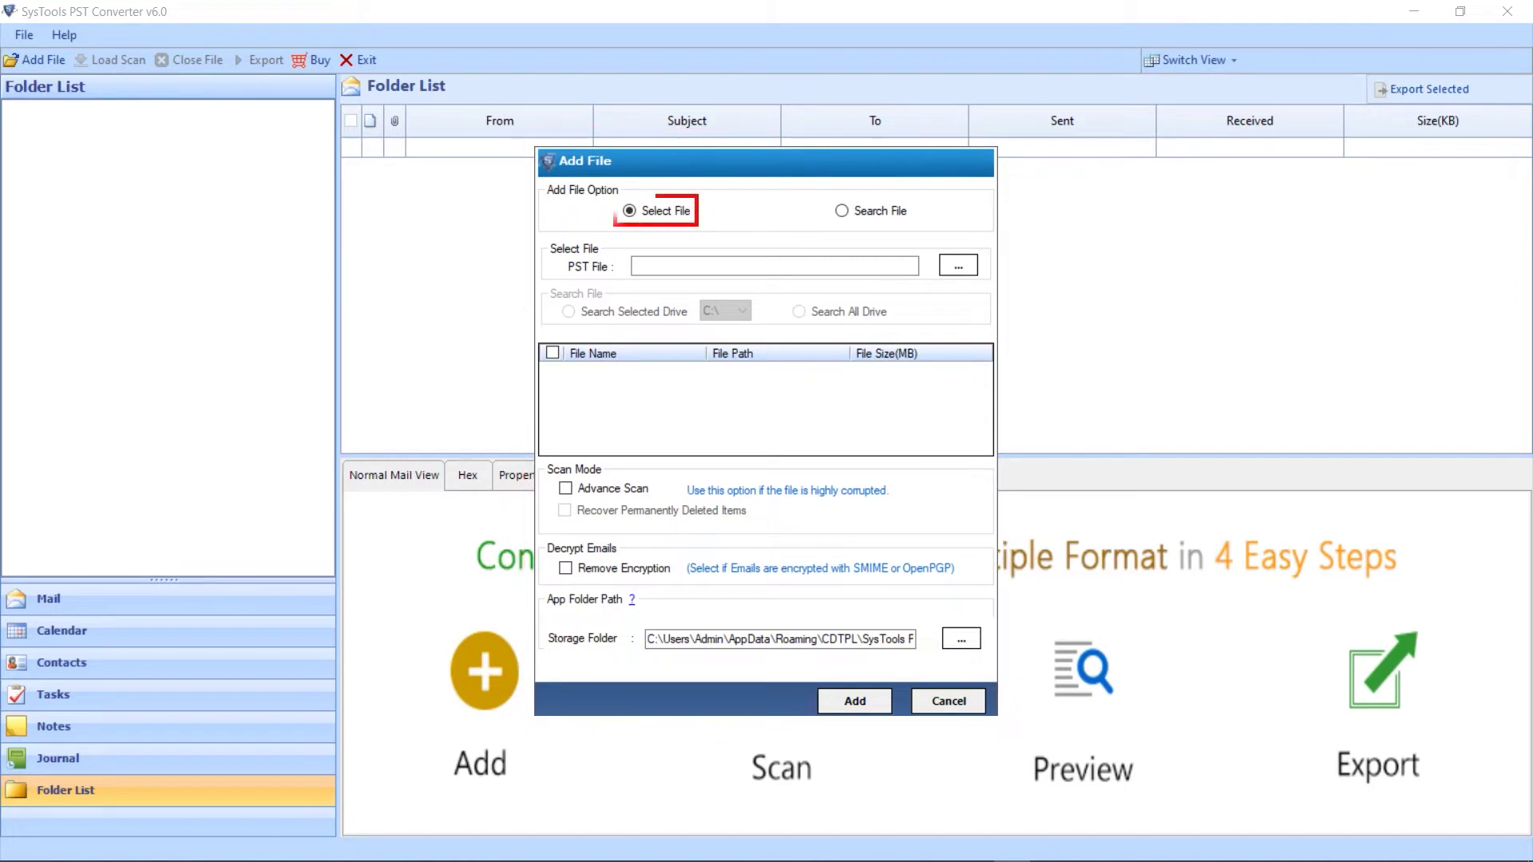
{"action": "left_click", "coordinate": [842, 211]}
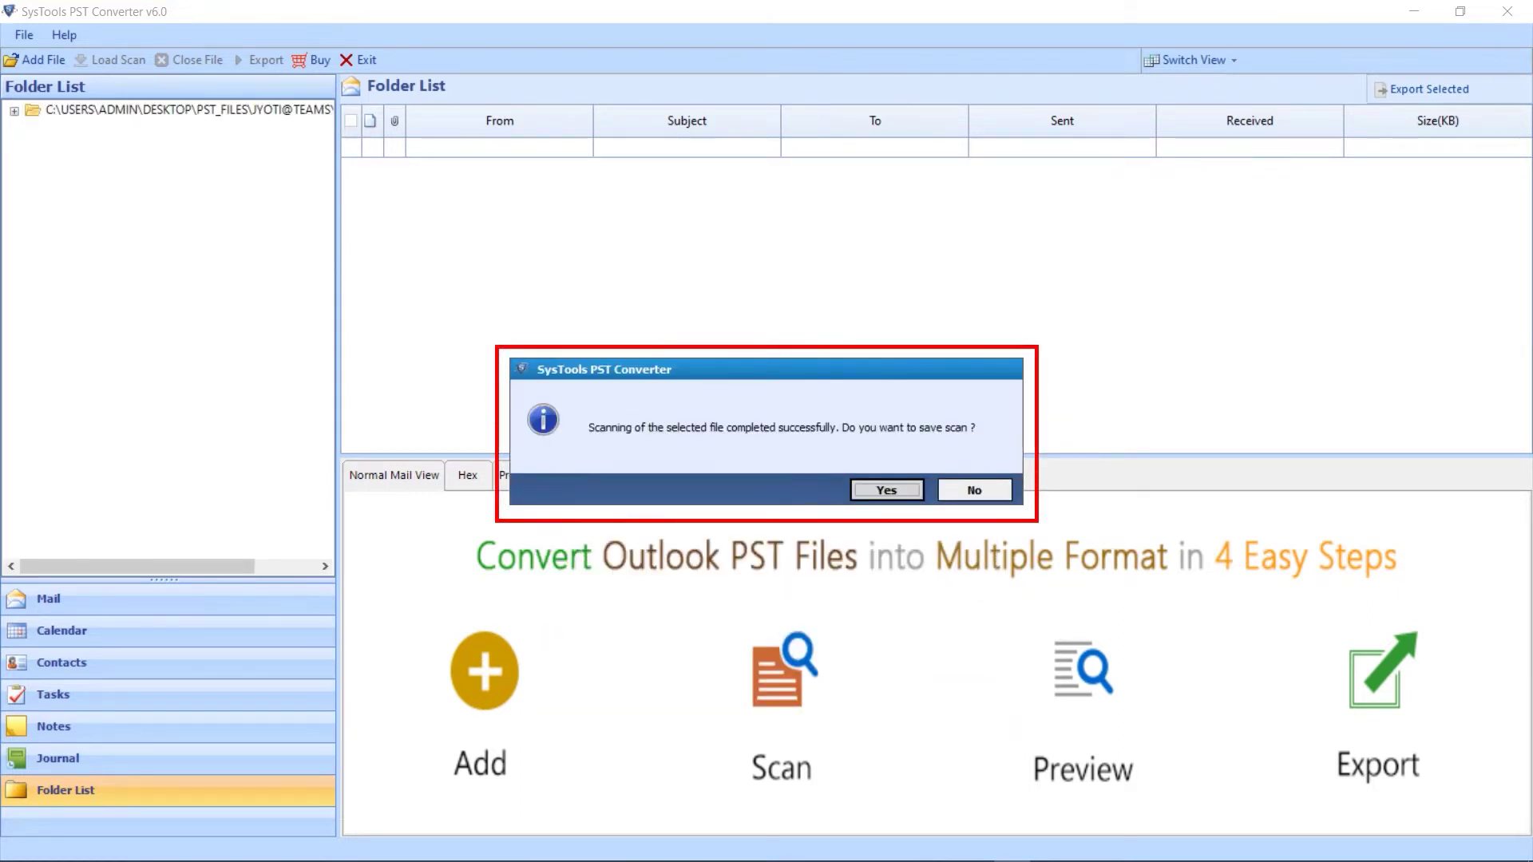
Step: Dismiss the save-scan prompt without saving the scan results
{"action": "key", "text": "Return"}
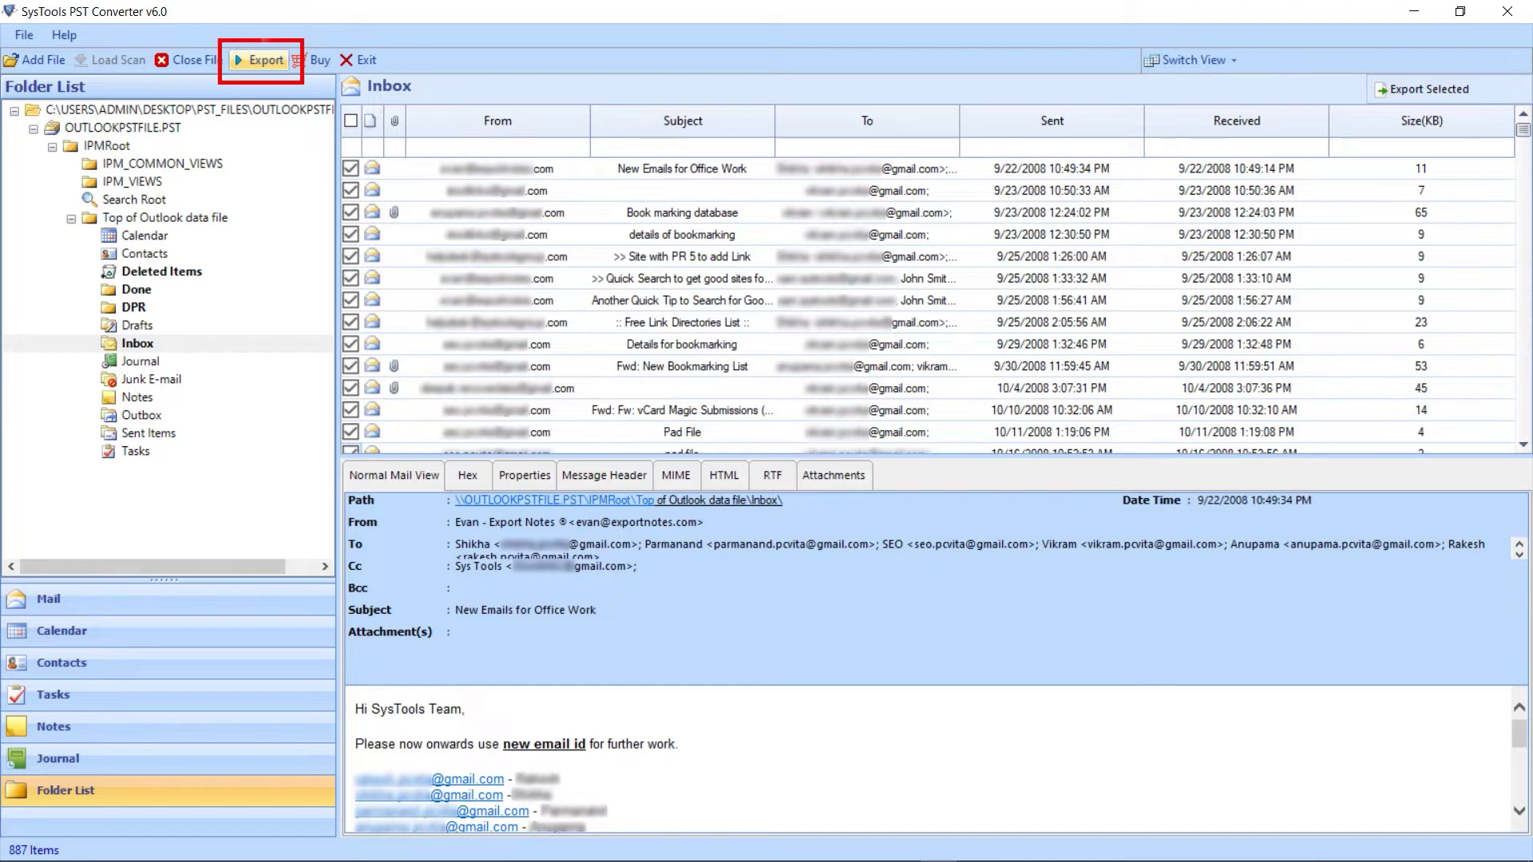
Step: Review the export formats from MSG through HTML and settle on MBOX
{"action": "left_click", "coordinate": [260, 60]}
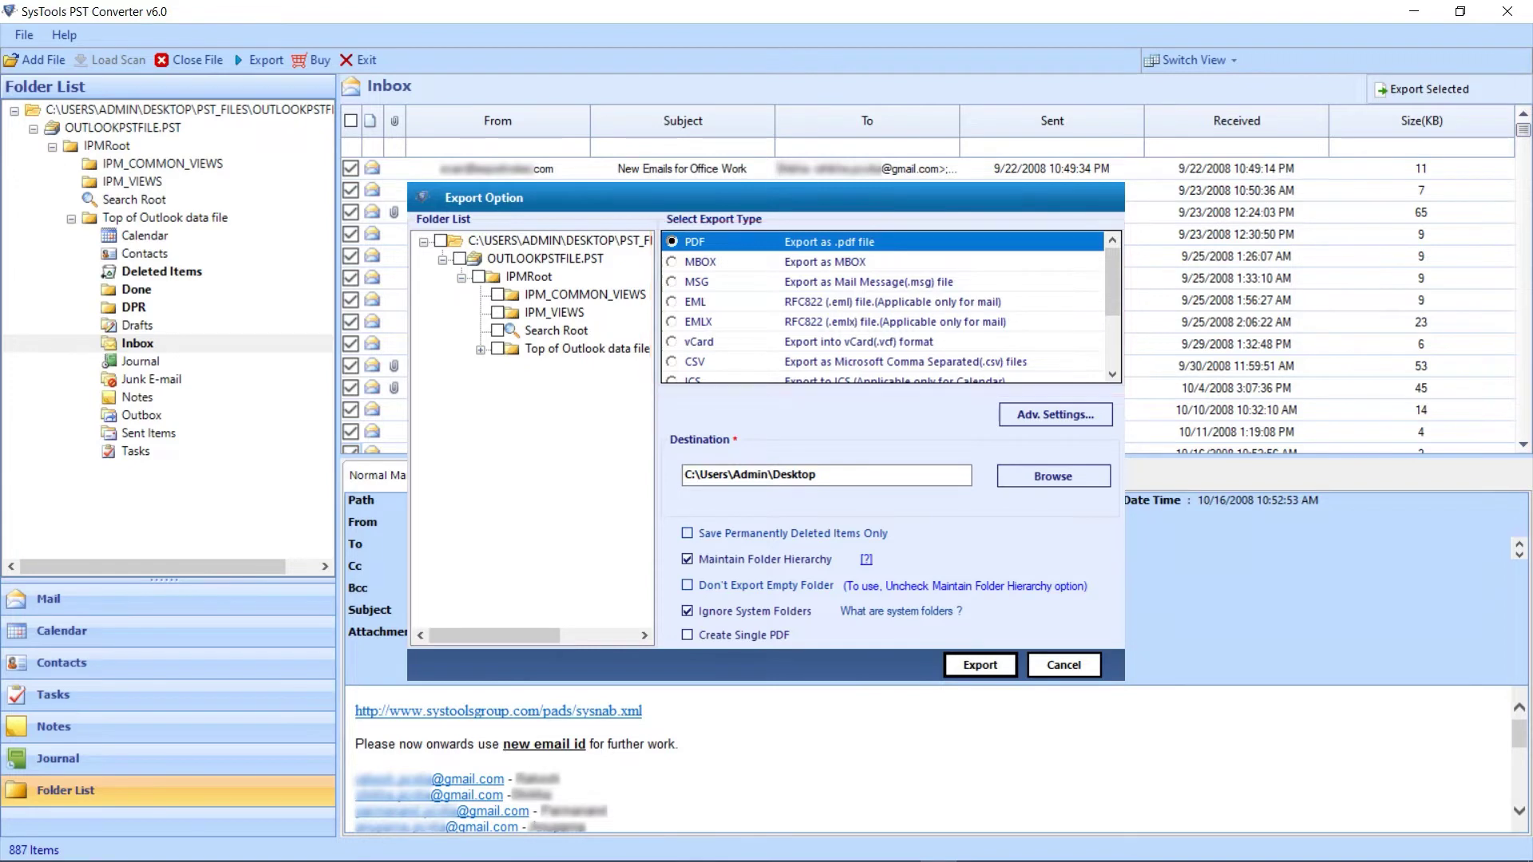
{"action": "key", "text": "Down"}
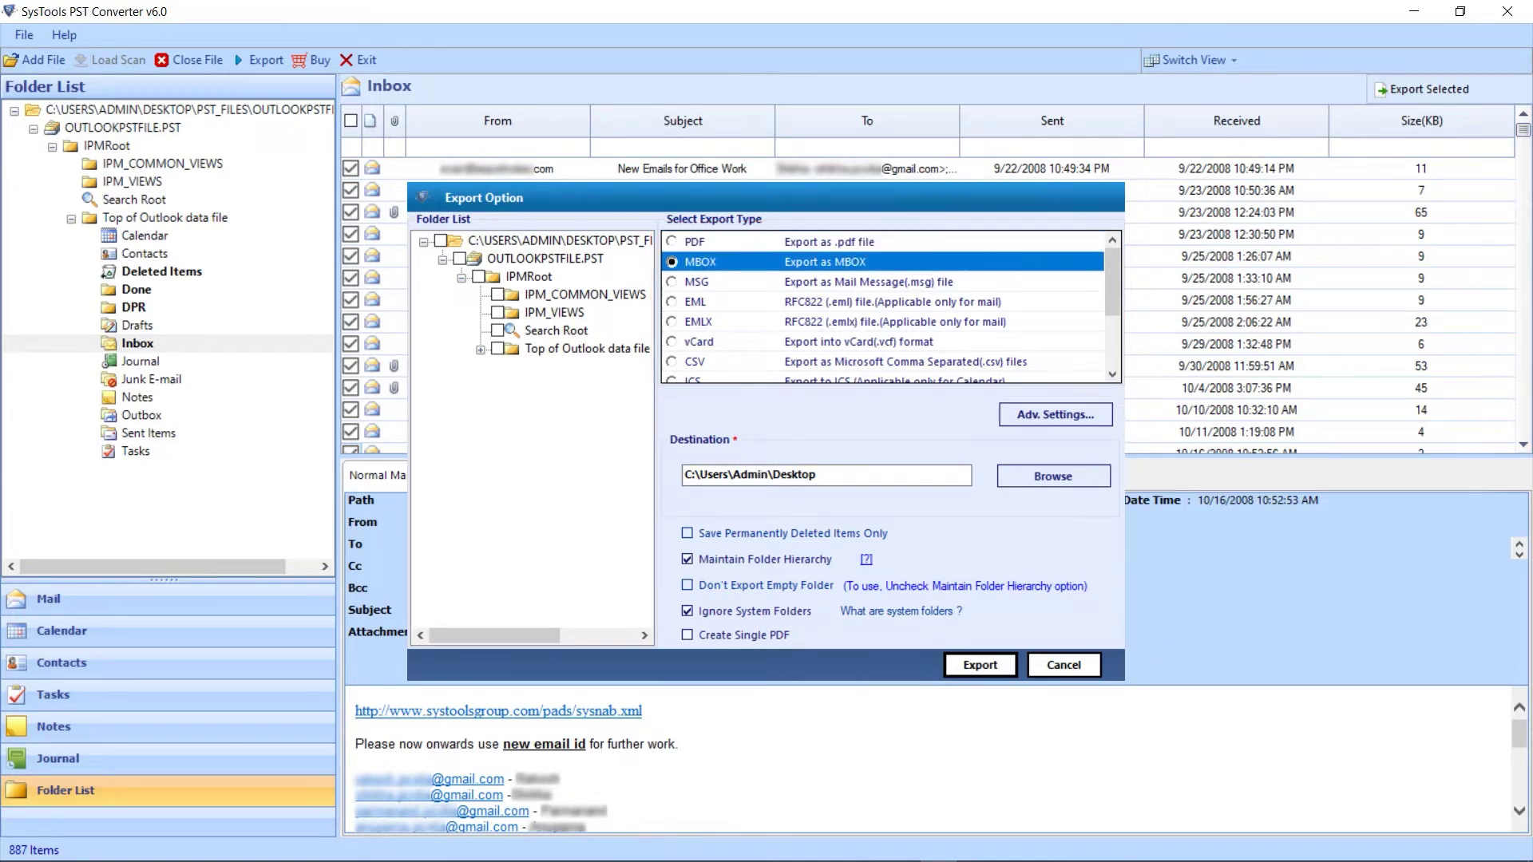
{"action": "key", "text": "Down"}
{"action": "key", "text": "Down"}
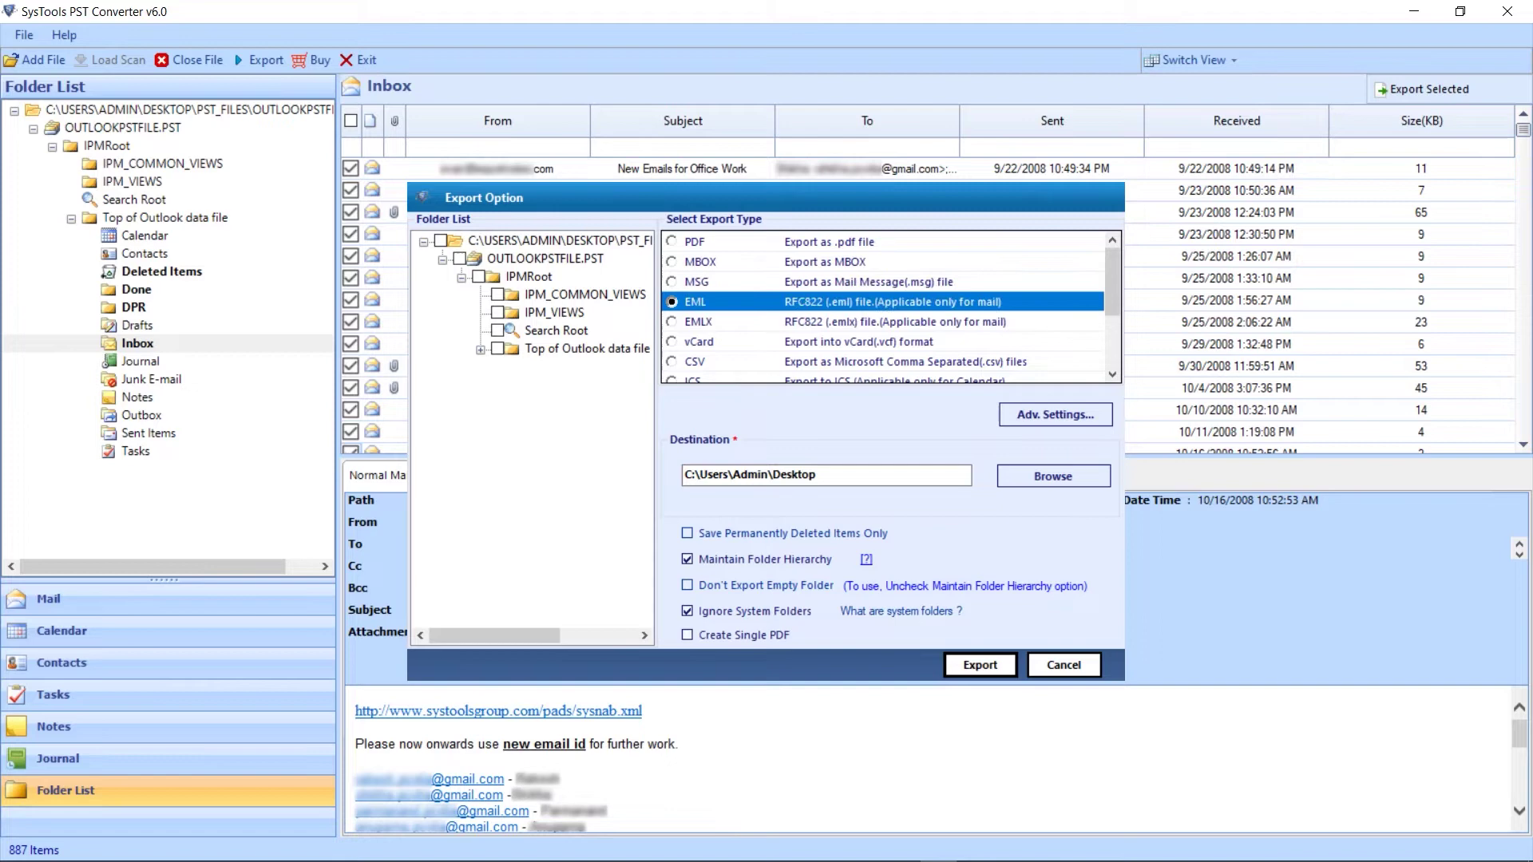
{"action": "key", "text": "Down"}
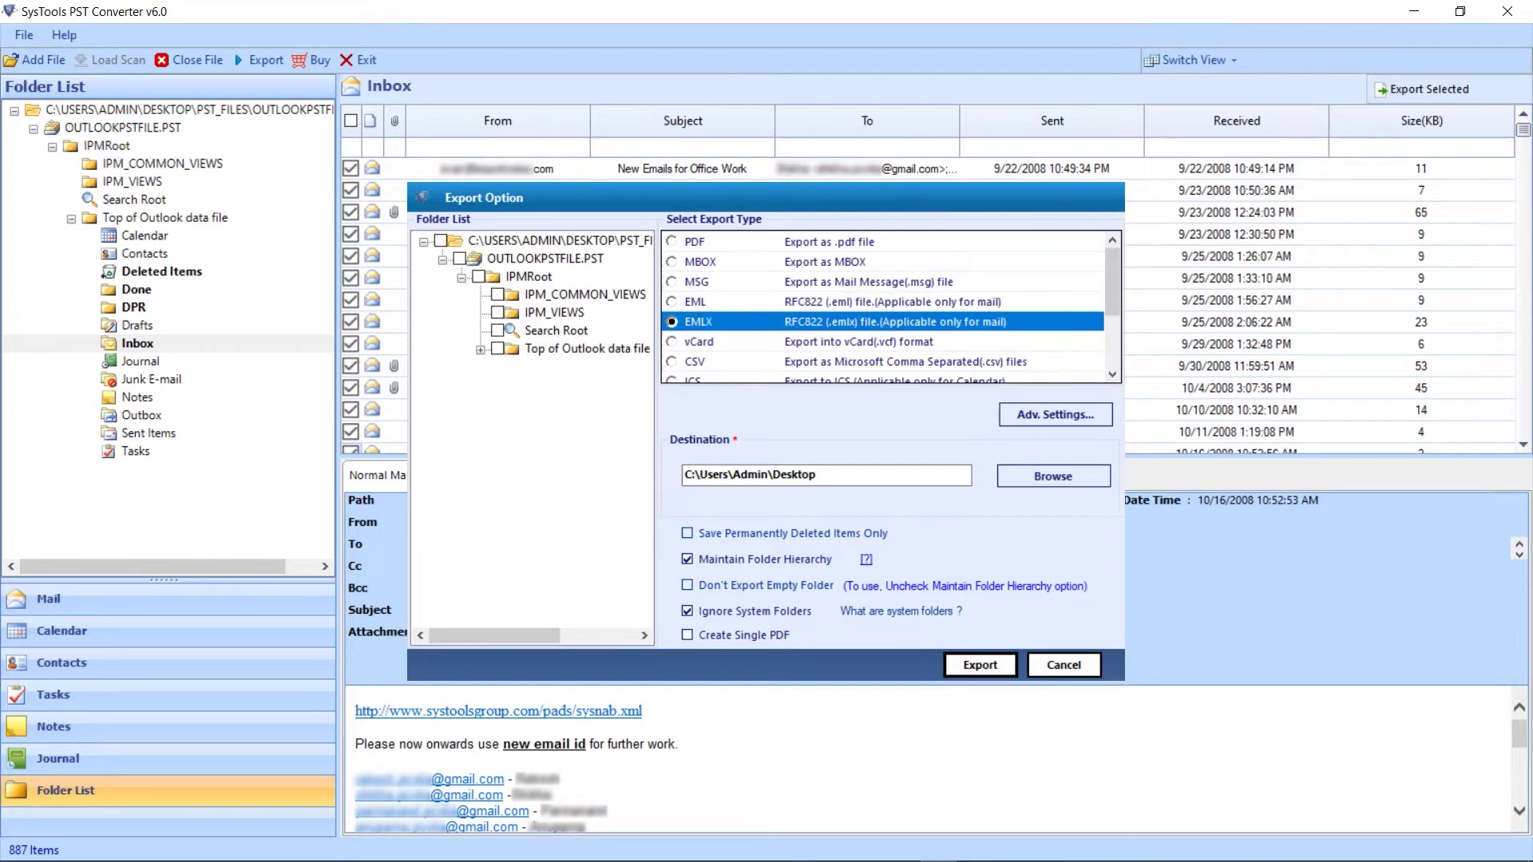
{"action": "key", "text": "Down"}
{"action": "key", "text": "Down"}
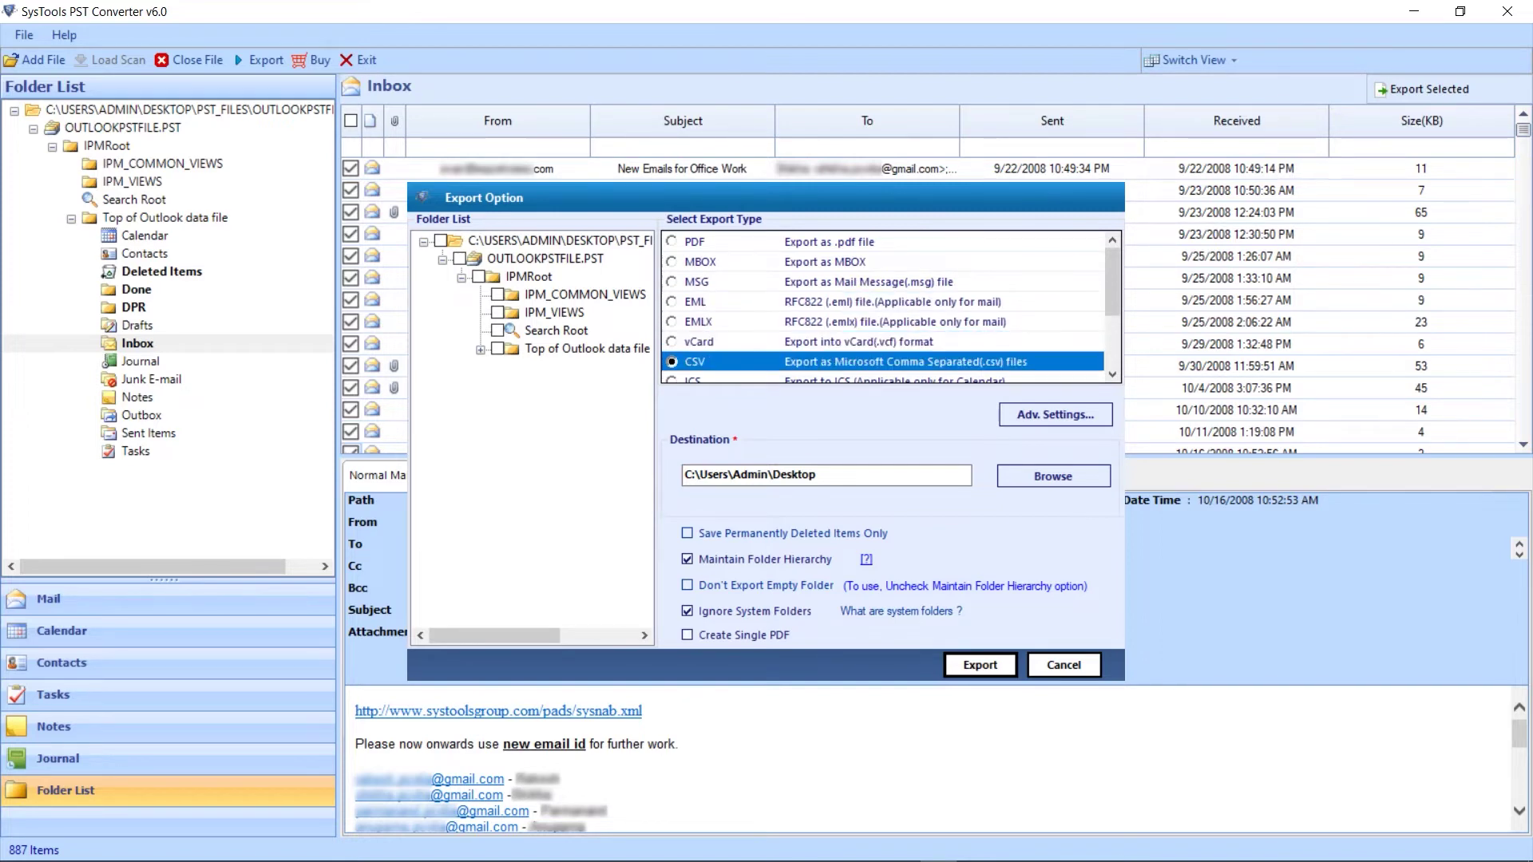
{"action": "key", "text": "Down"}
{"action": "key", "text": "Down"}
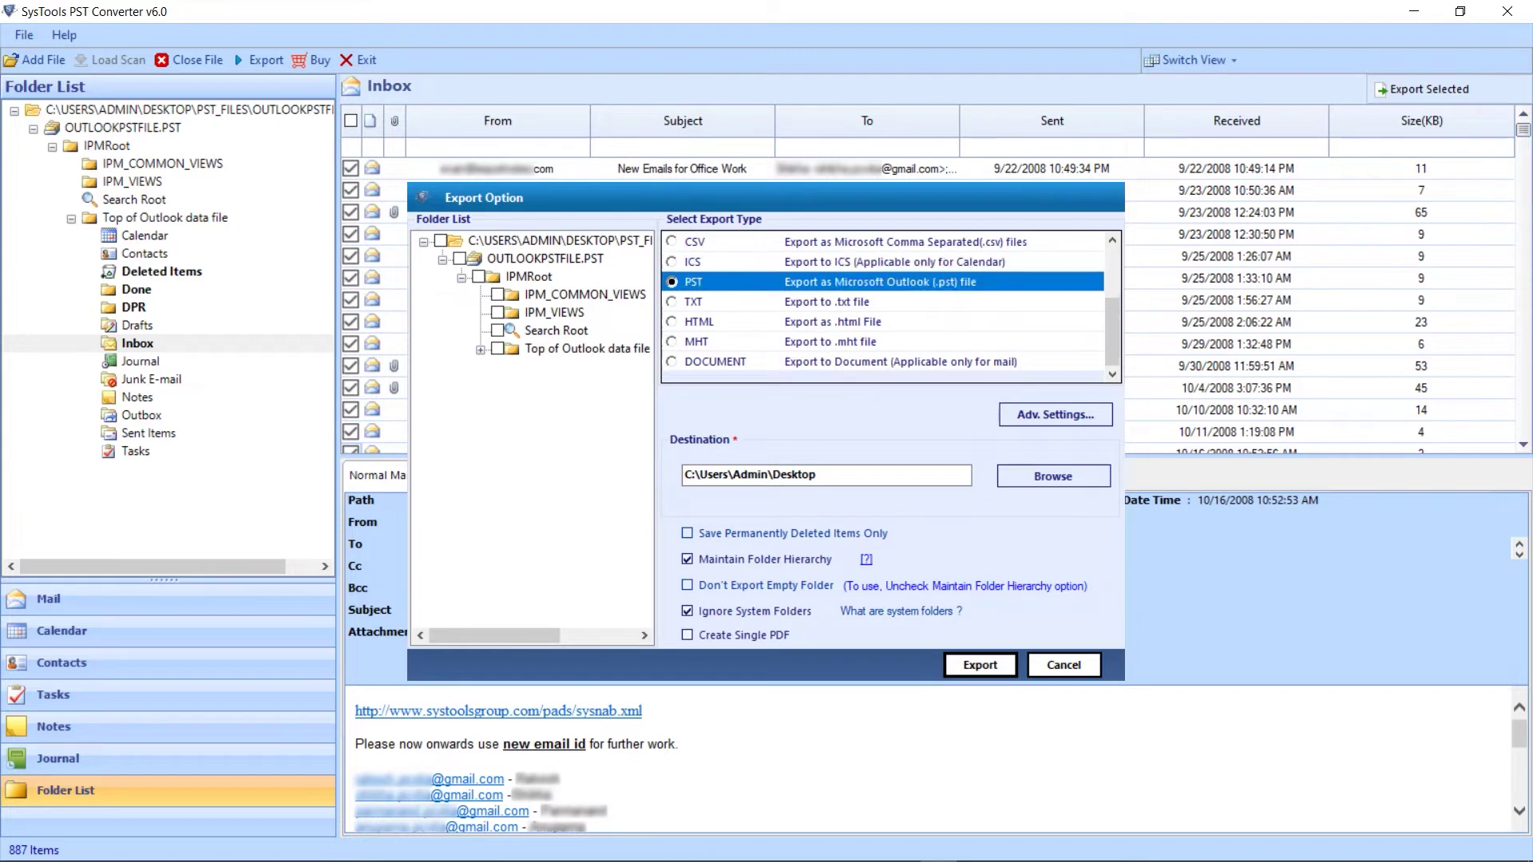
{"action": "key", "text": "Down"}
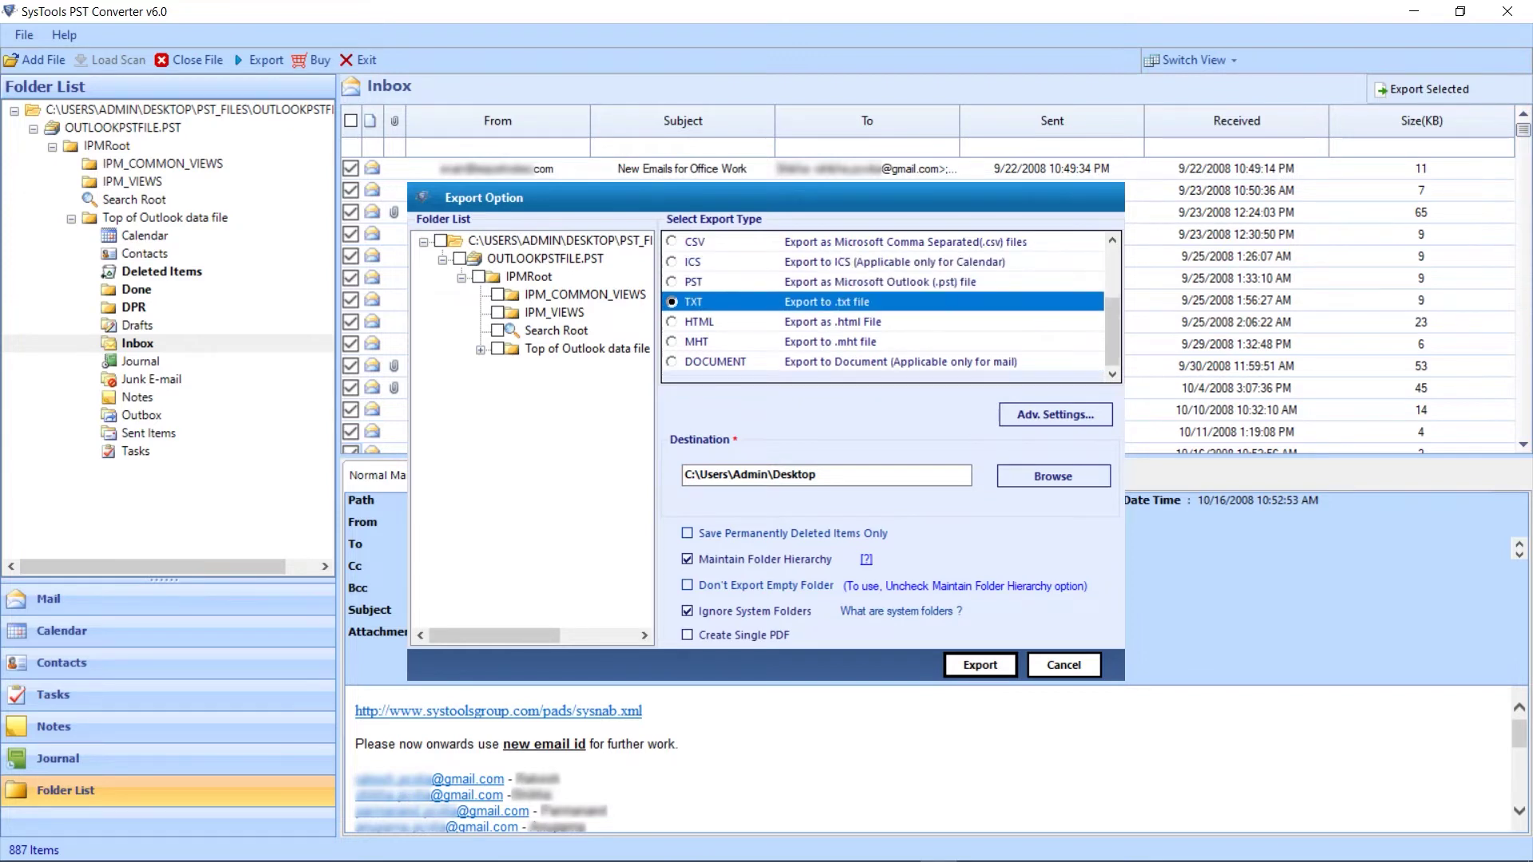
{"action": "key", "text": "Down"}
{"action": "key", "text": "Down"}
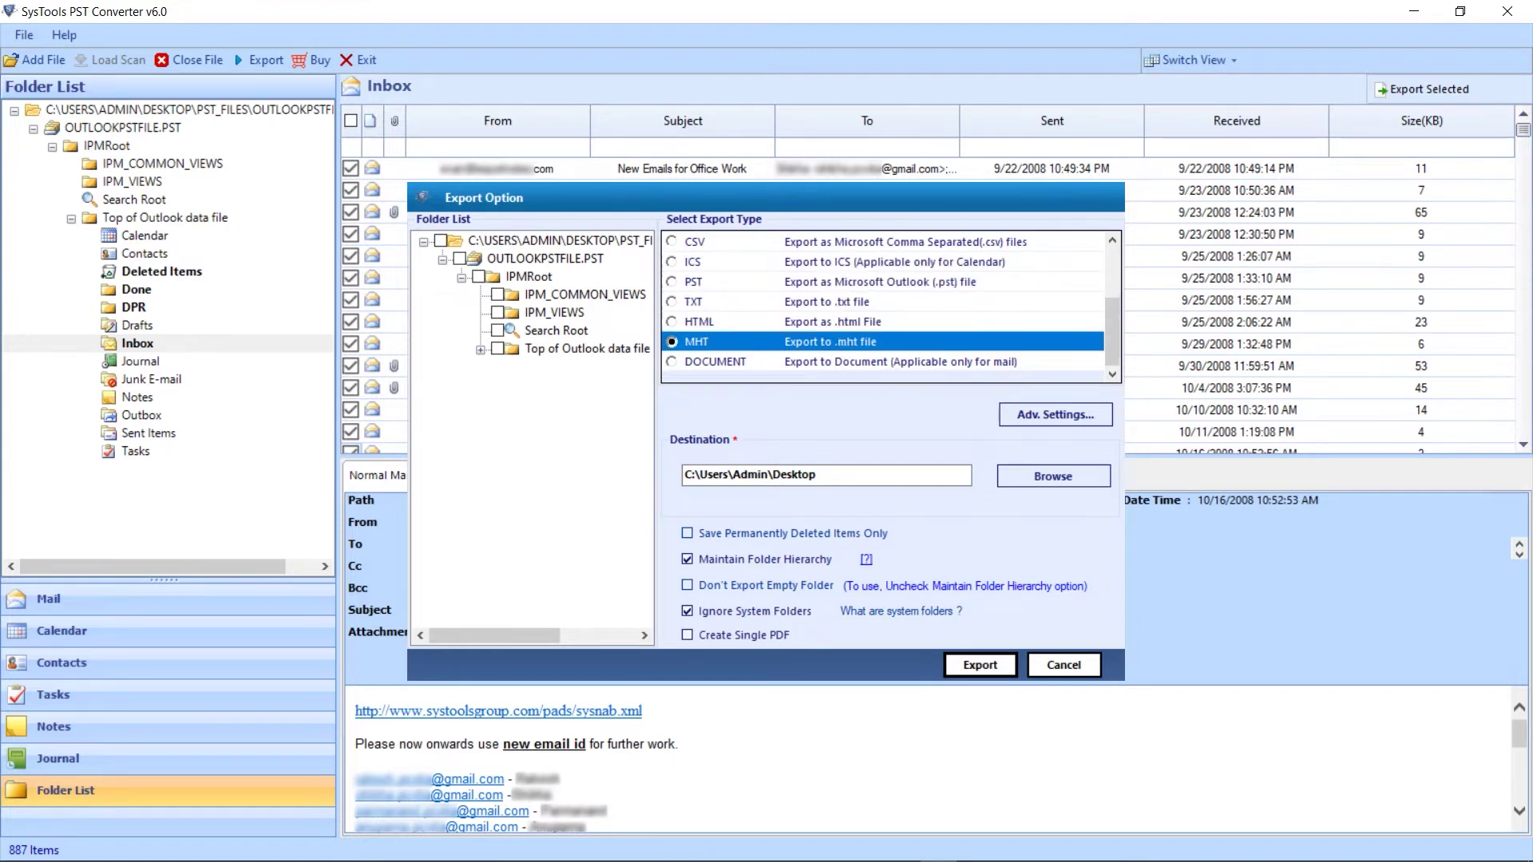
{"action": "key", "text": "Down"}
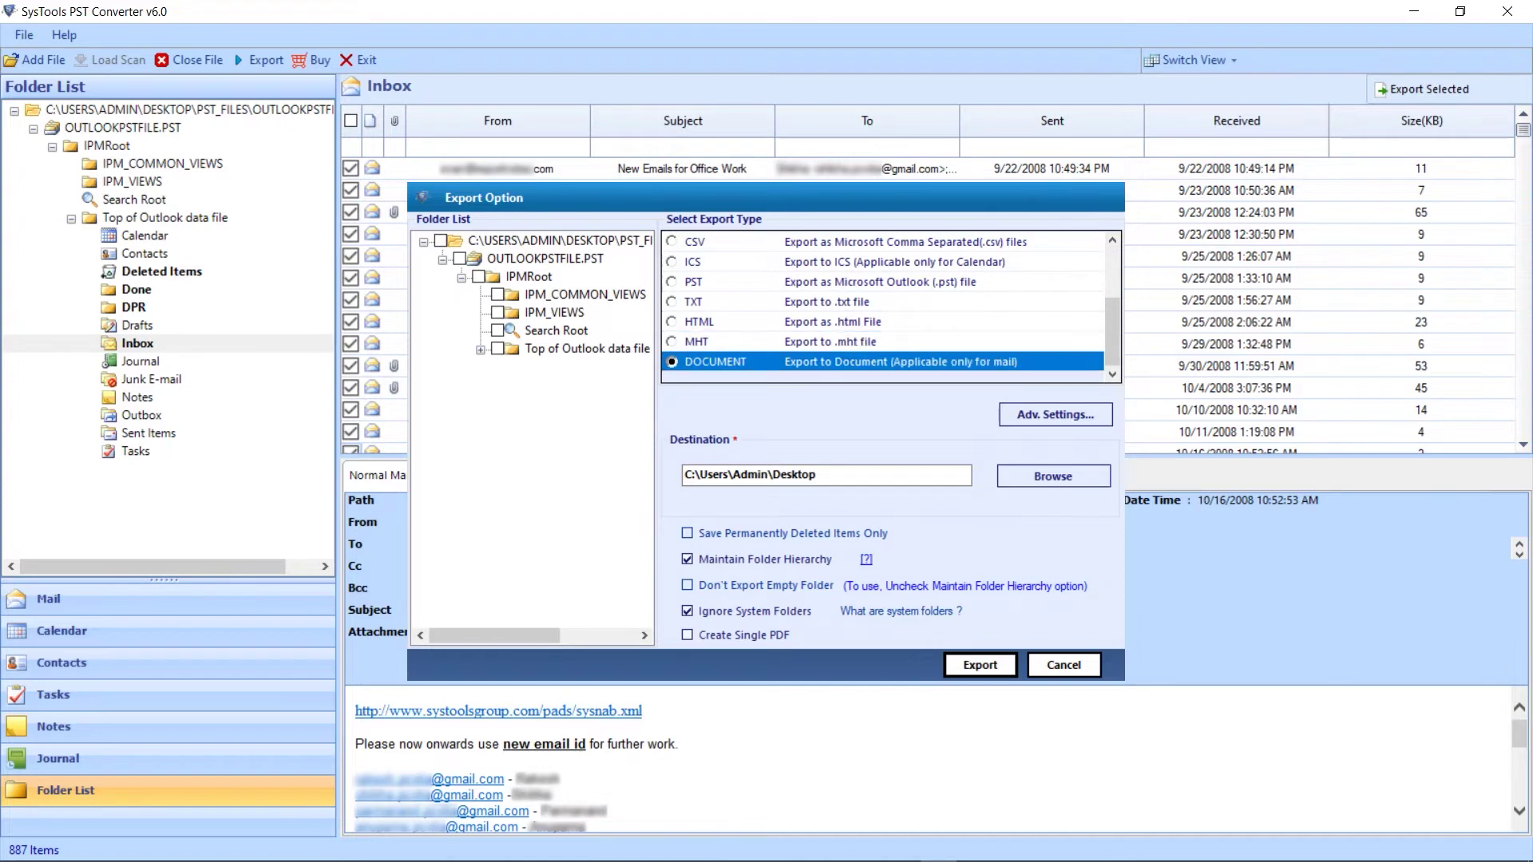
{"action": "key", "text": "m"}
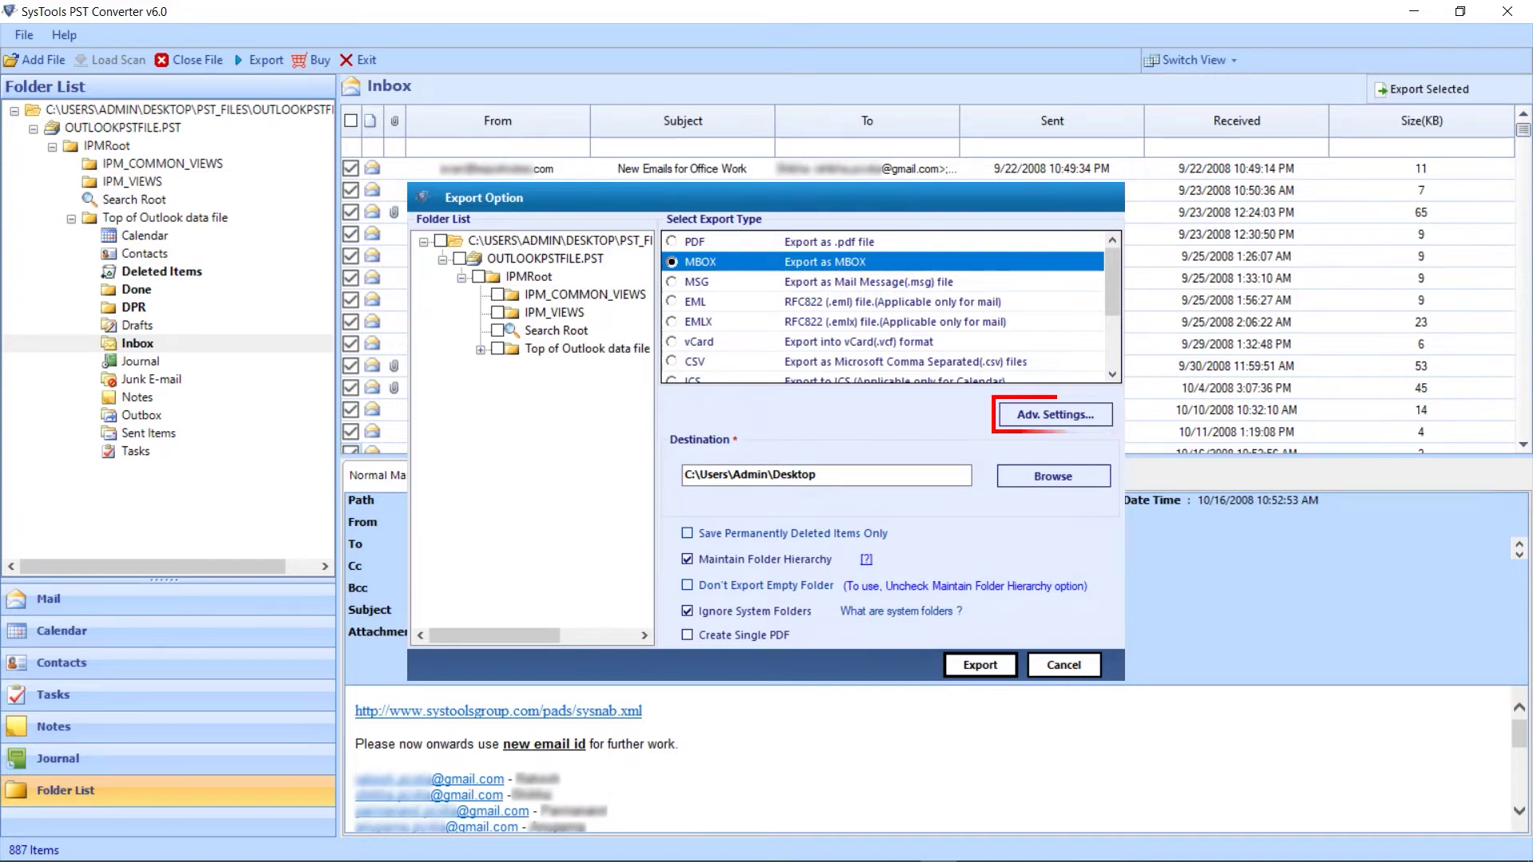
Step: Skip the MBOX date-range settings and choose New folder (2) on the Desktop as destination
{"action": "key", "text": "Return"}
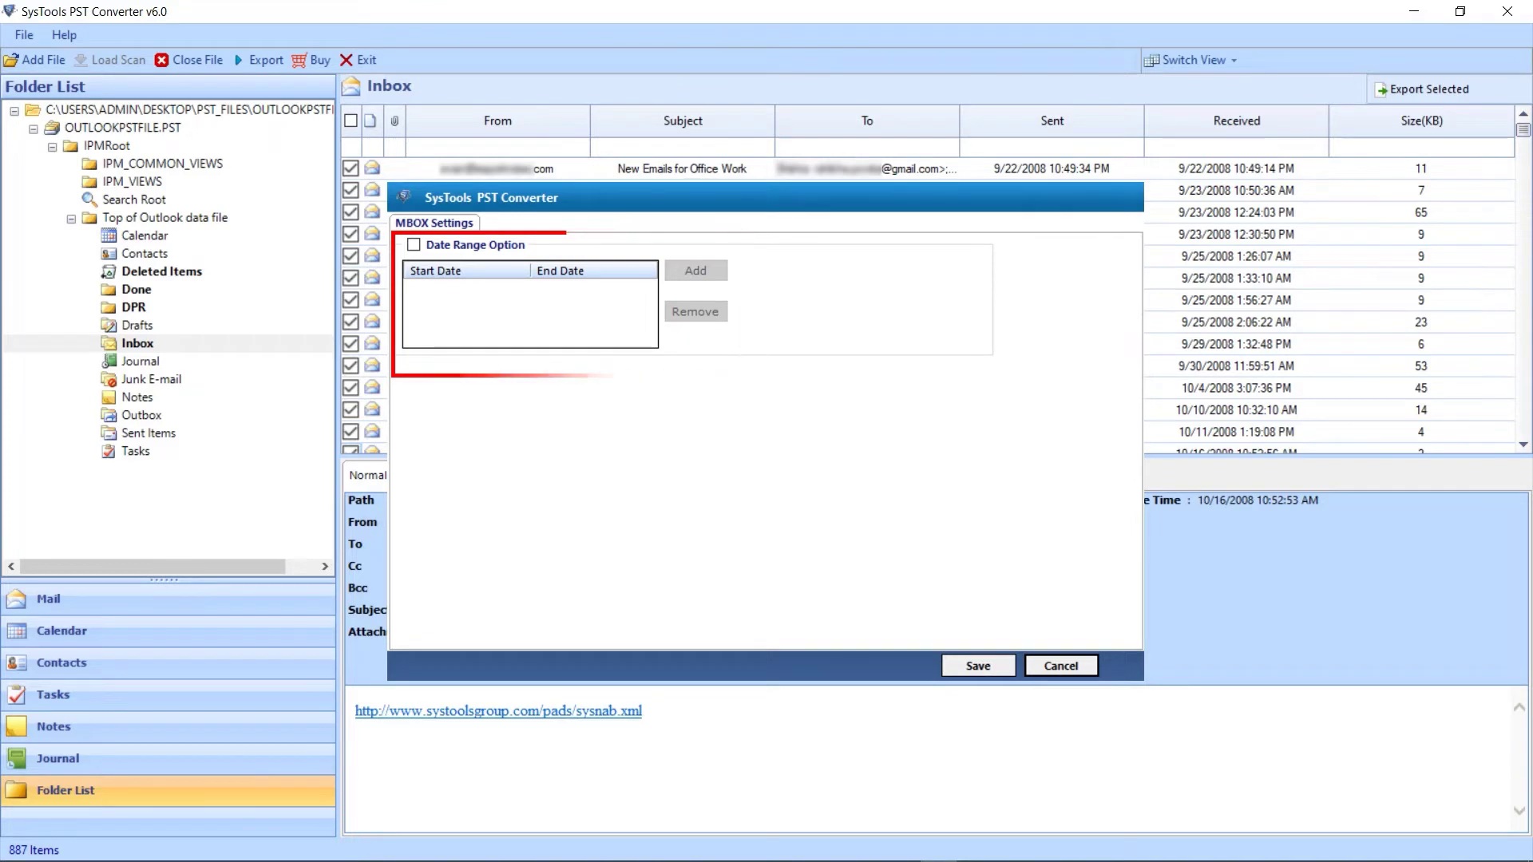
{"action": "key", "text": "Escape"}
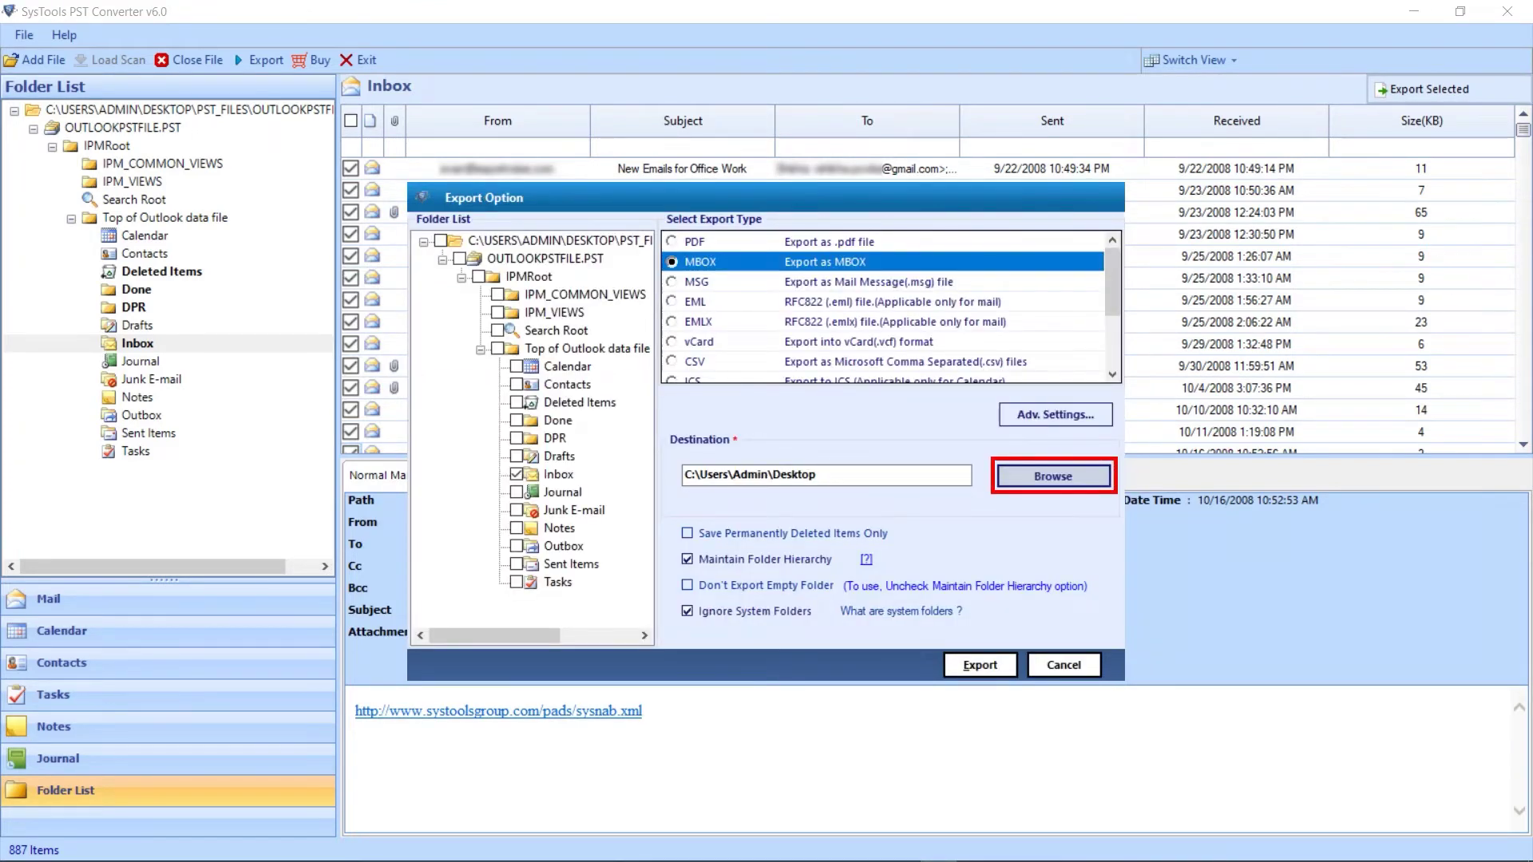
{"action": "key", "text": "Return"}
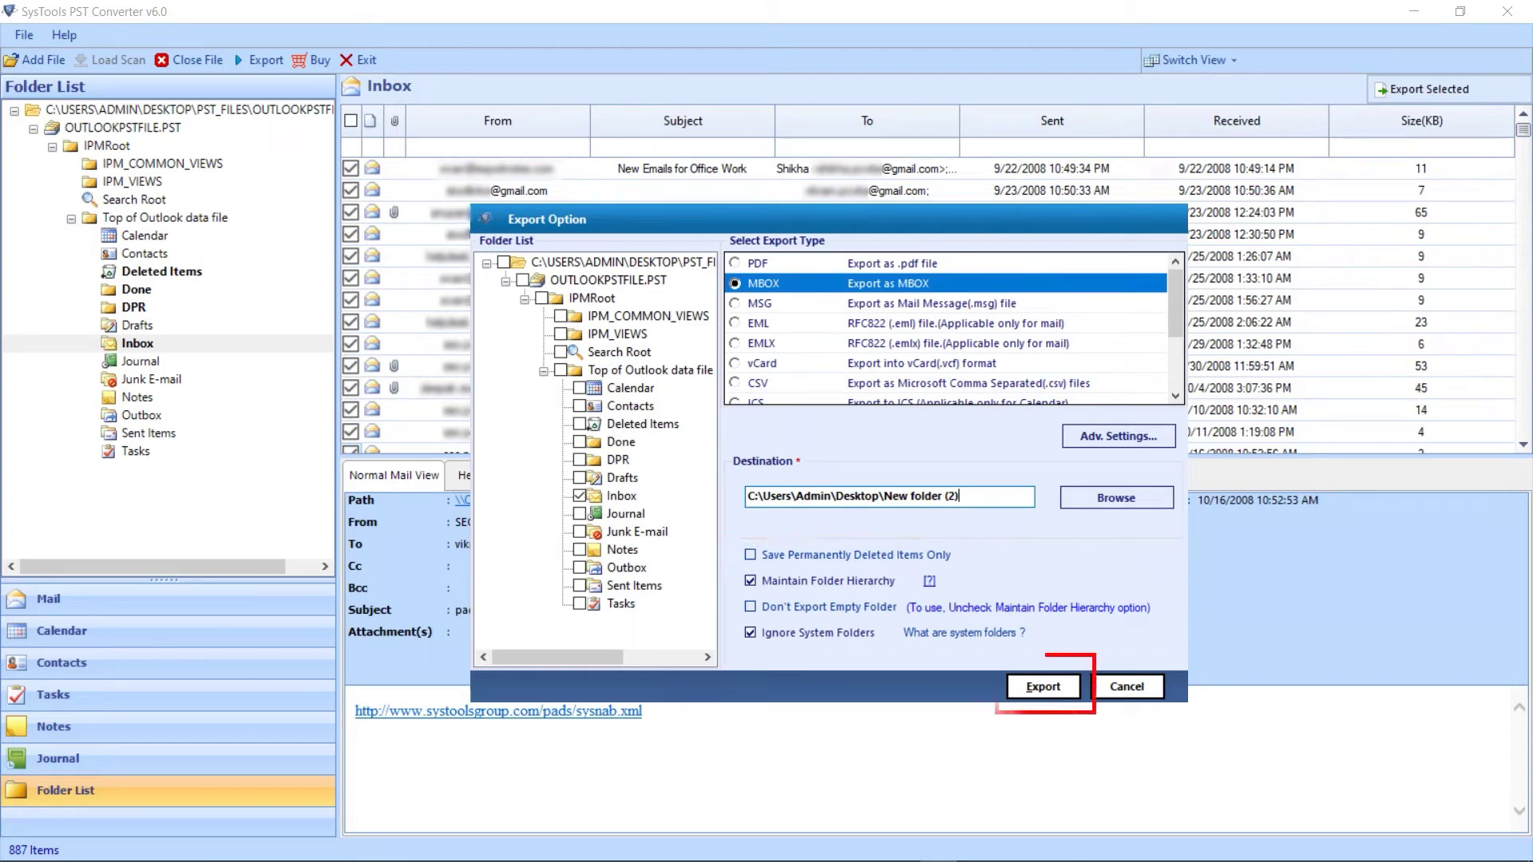
Step: Run the MBOX export, finishing with 25 items exported and none failed
{"action": "key", "text": "Return"}
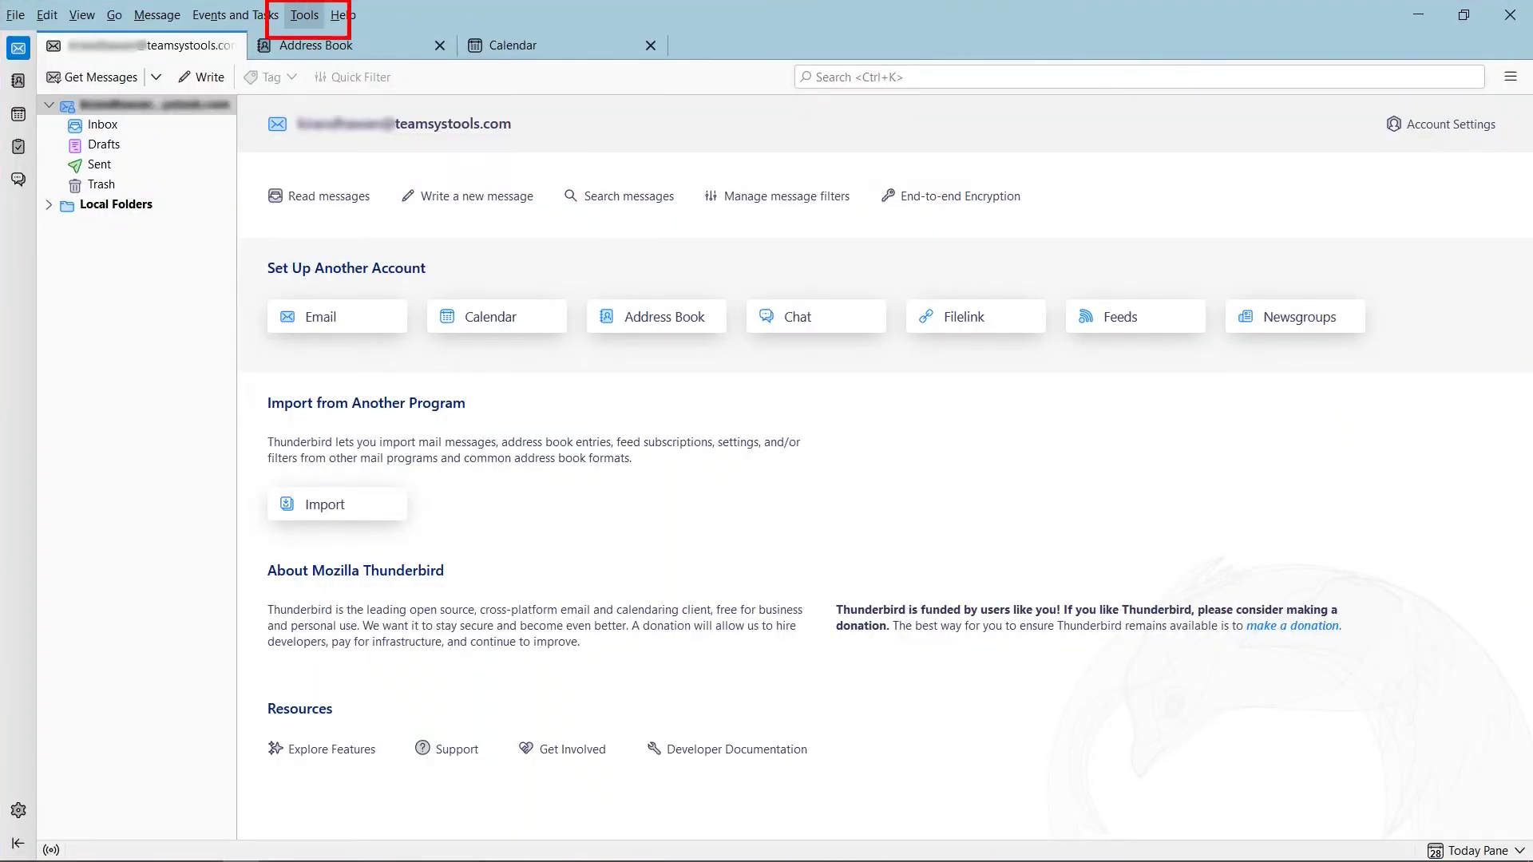
Step: Open Thunderbird's Add-ons and Themes manager from the Tools menu
{"action": "left_click", "coordinate": [304, 15]}
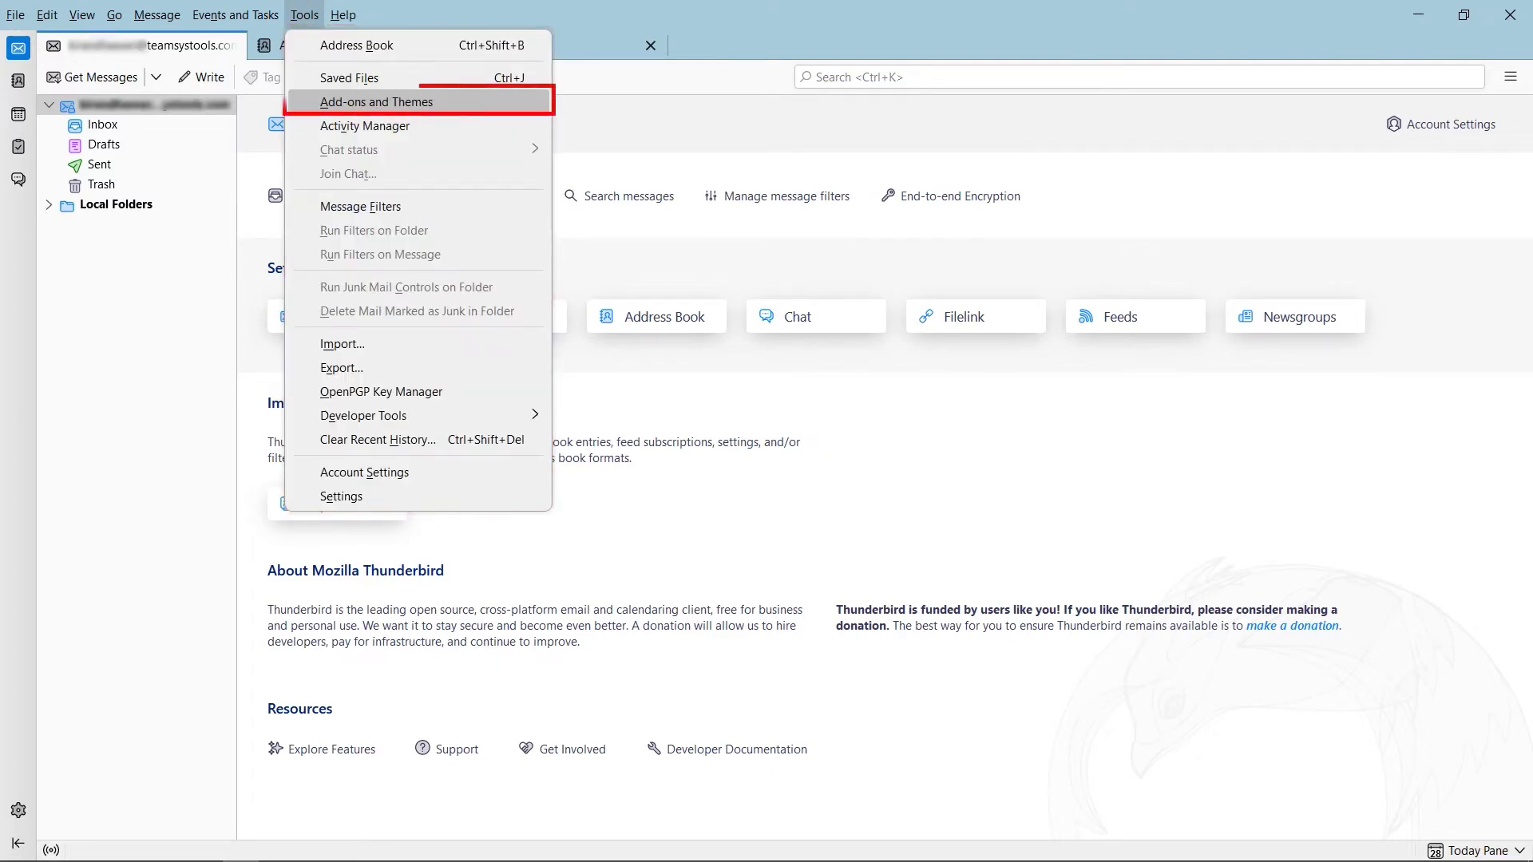
{"action": "left_click", "coordinate": [376, 102]}
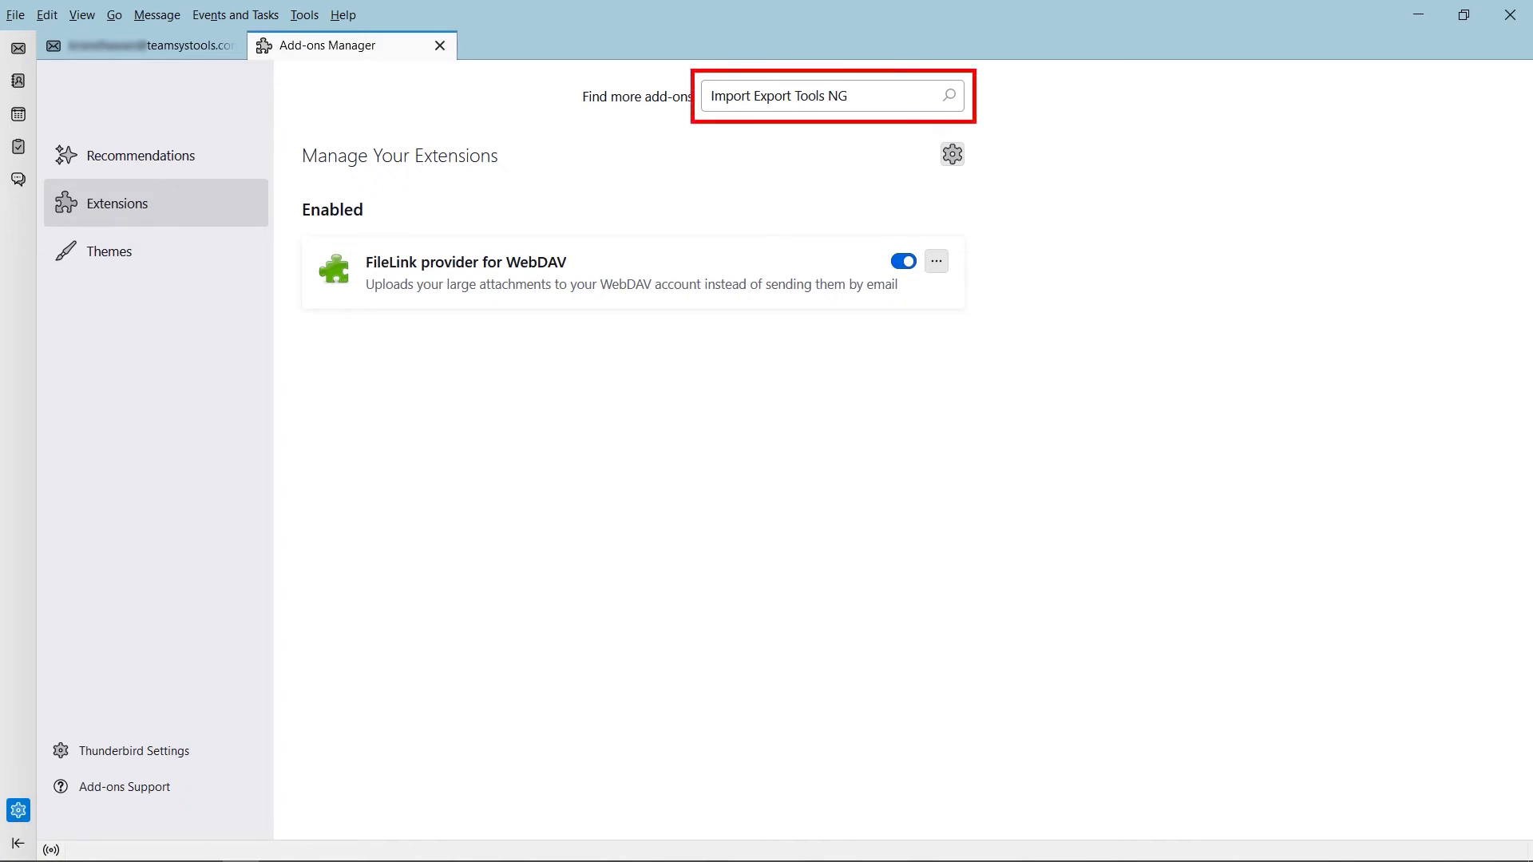
Step: Search the add-on site for 'Import Export Tools NG'
{"action": "key", "text": "Return"}
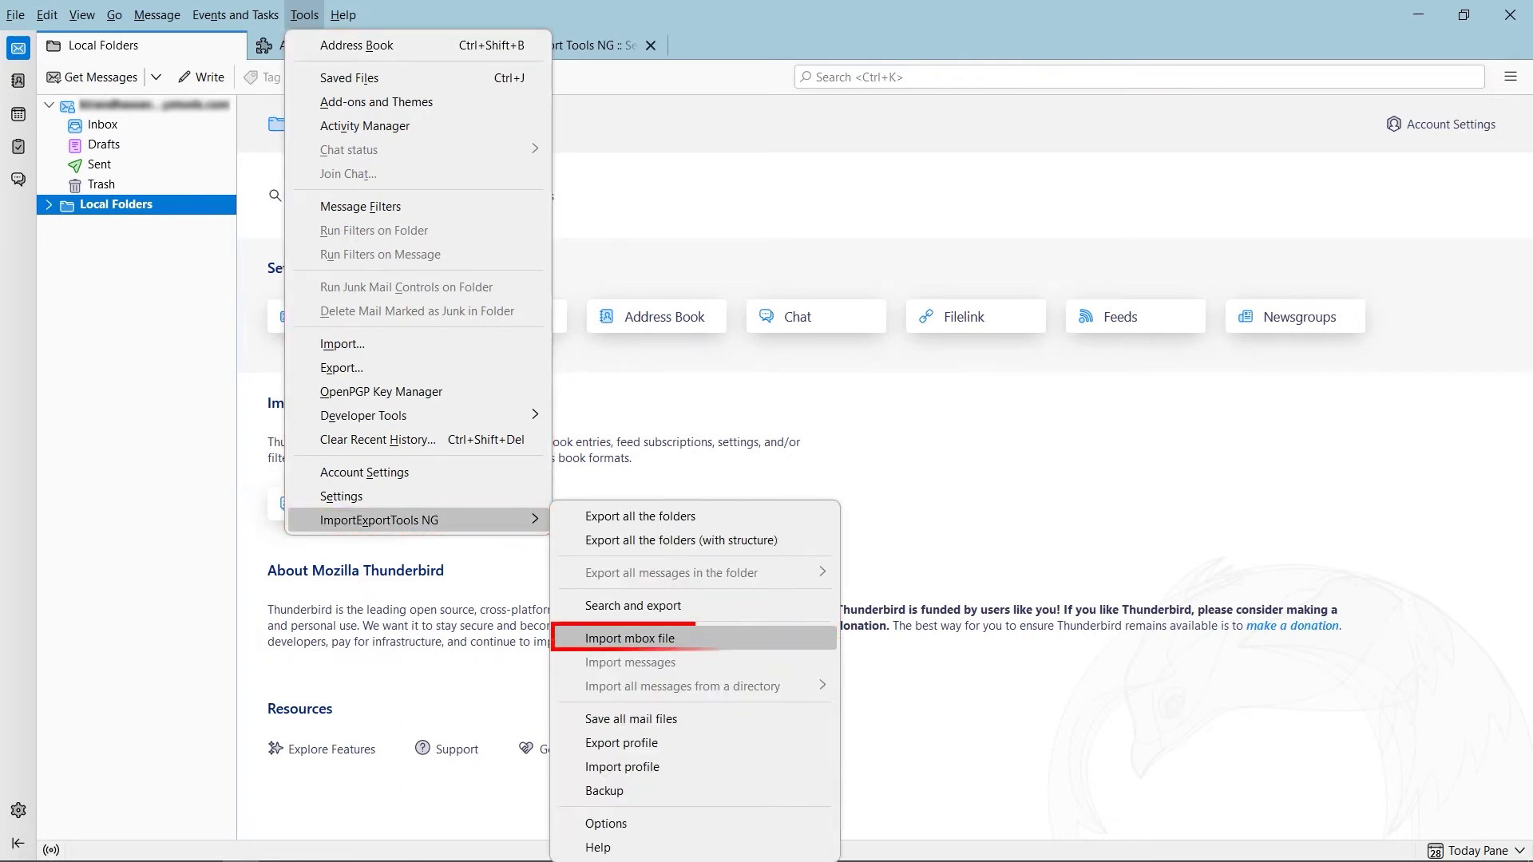
Step: Start the ImportExportTools NG mbox-file import into Local Folders
{"action": "key", "text": "Return"}
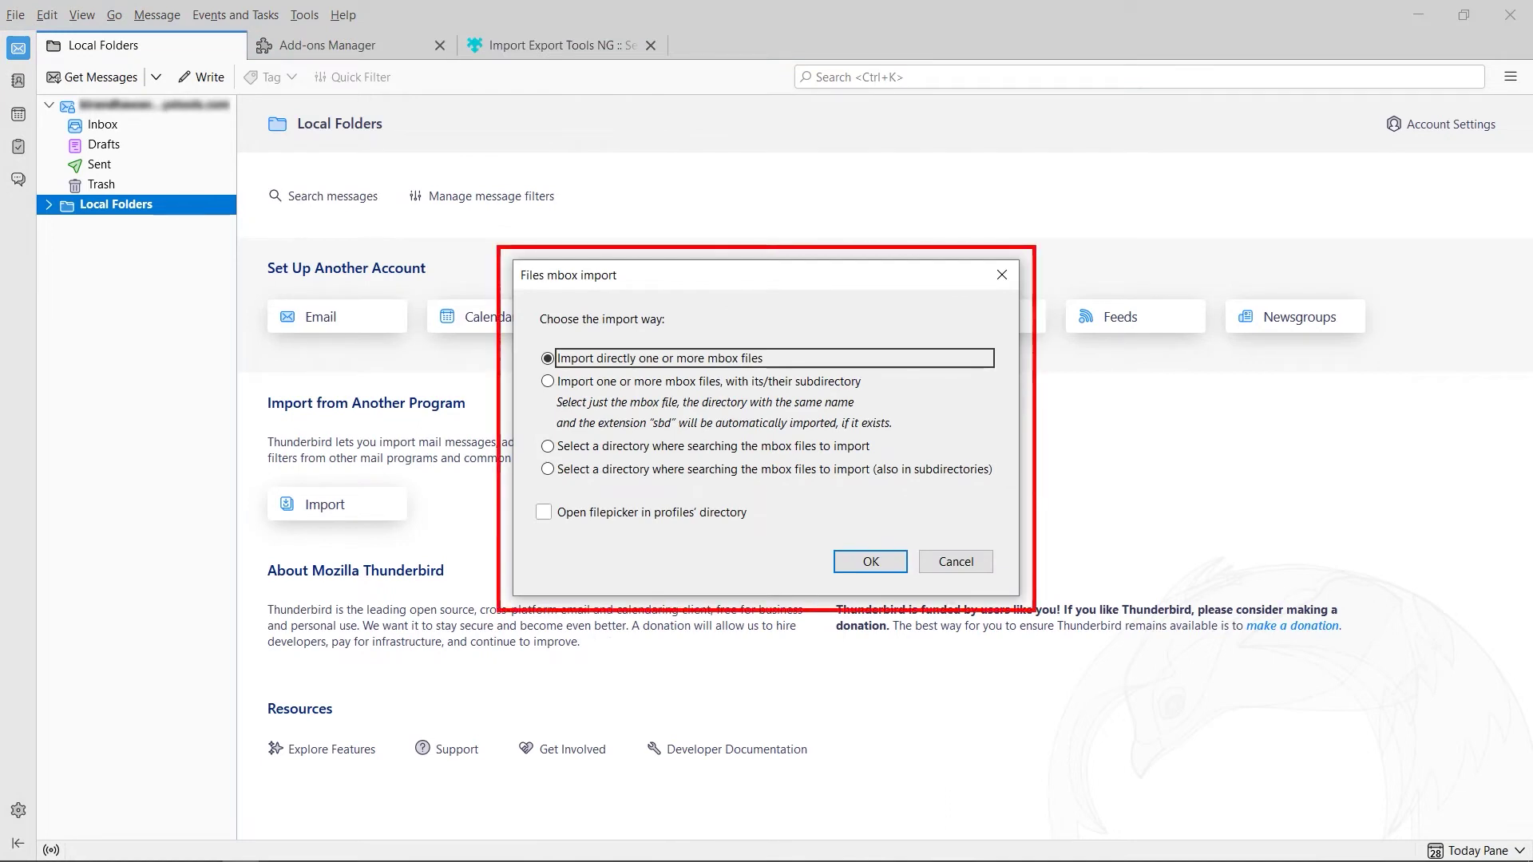